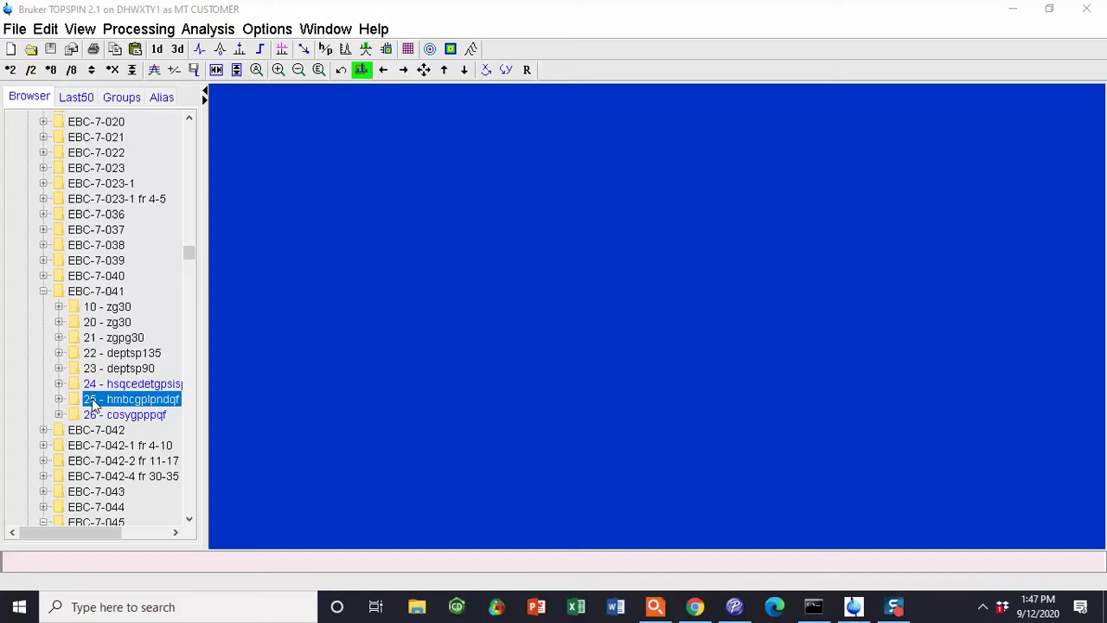
- Open processed dataset 1 of experiment 25 (hmbcgplpndqf) to display the EBC-7-041 2D HMBC
{"action": "double_click", "coordinate": [93, 403]}
{"action": "double_click", "coordinate": [109, 414]}
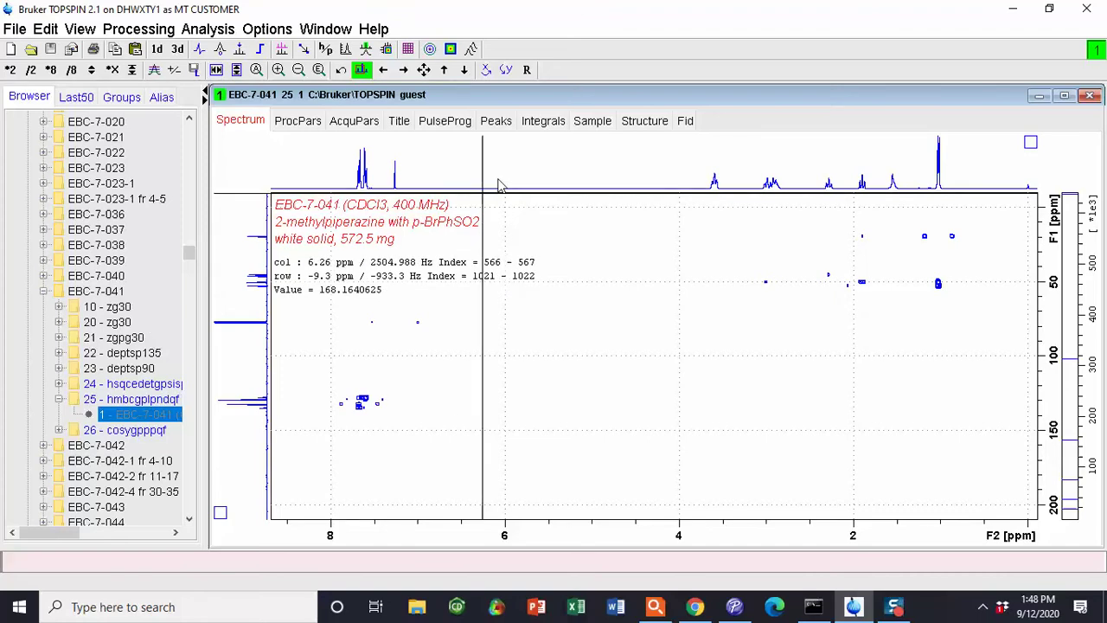
- Set EBC-7-041 EXPNO 20, PROCNO 1 as the external F2 projection of the HMBC
{"action": "right_click", "coordinate": [498, 184]}
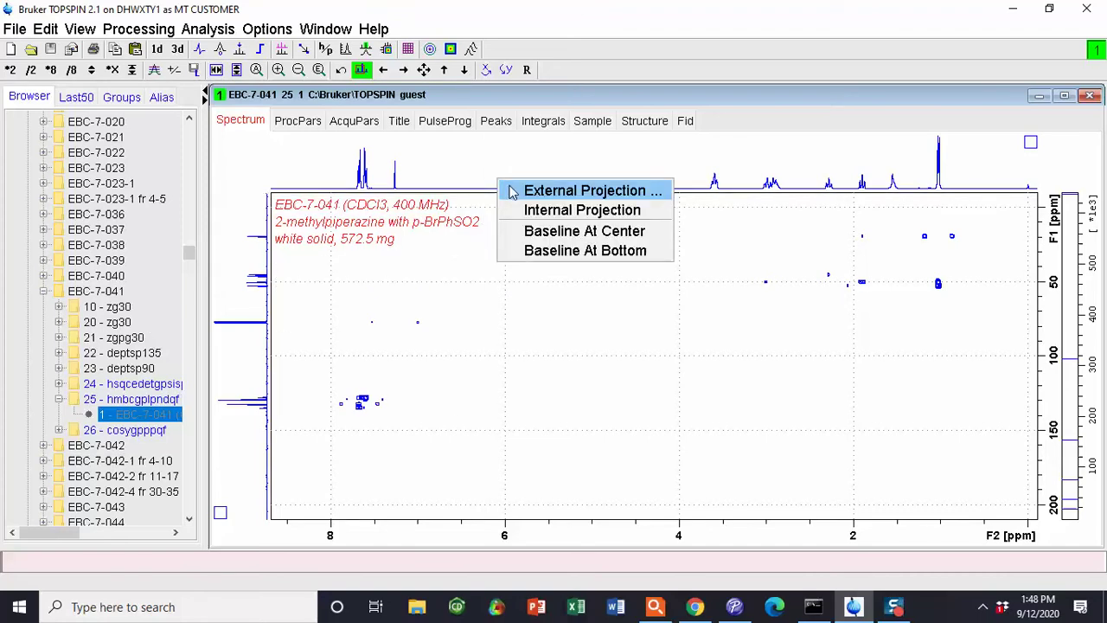
{"action": "left_click", "coordinate": [512, 192]}
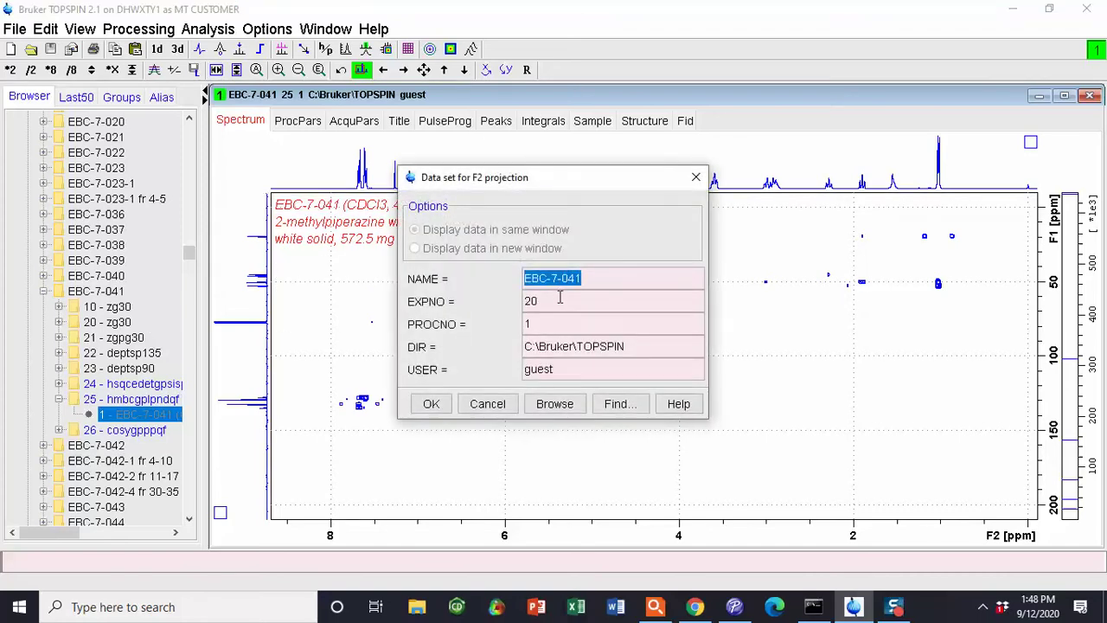
{"action": "left_click", "coordinate": [434, 406]}
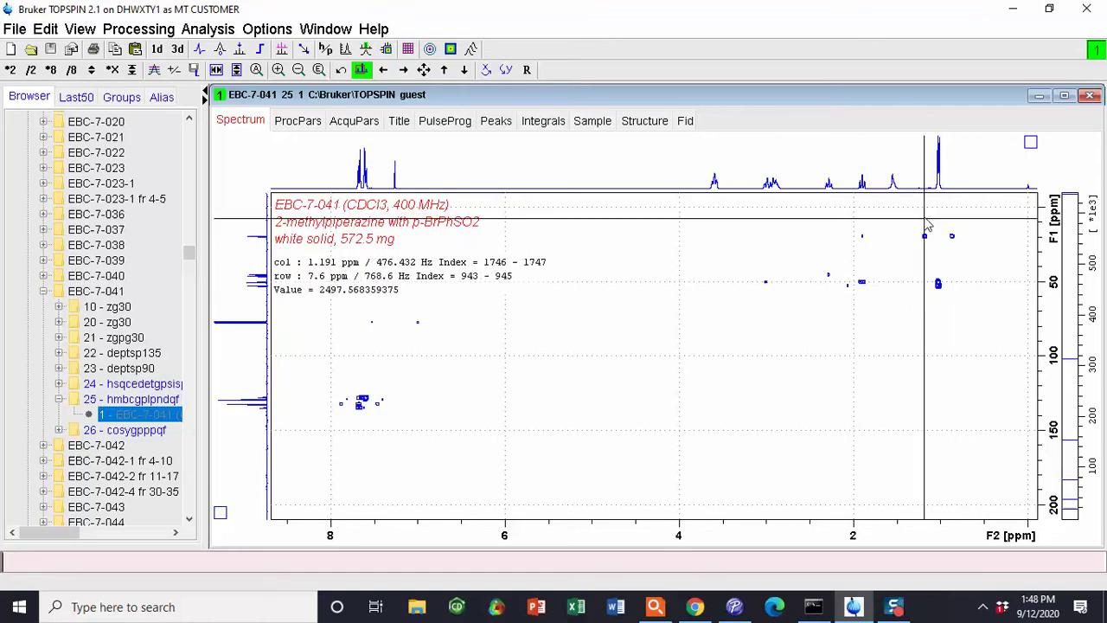
- Zoom onto the 1.5–0.55 ppm cross-peaks and adjust the contour intensity with the wheel
{"action": "left_click_drag", "start_coordinate": [899, 205], "coordinate": [981, 321]}
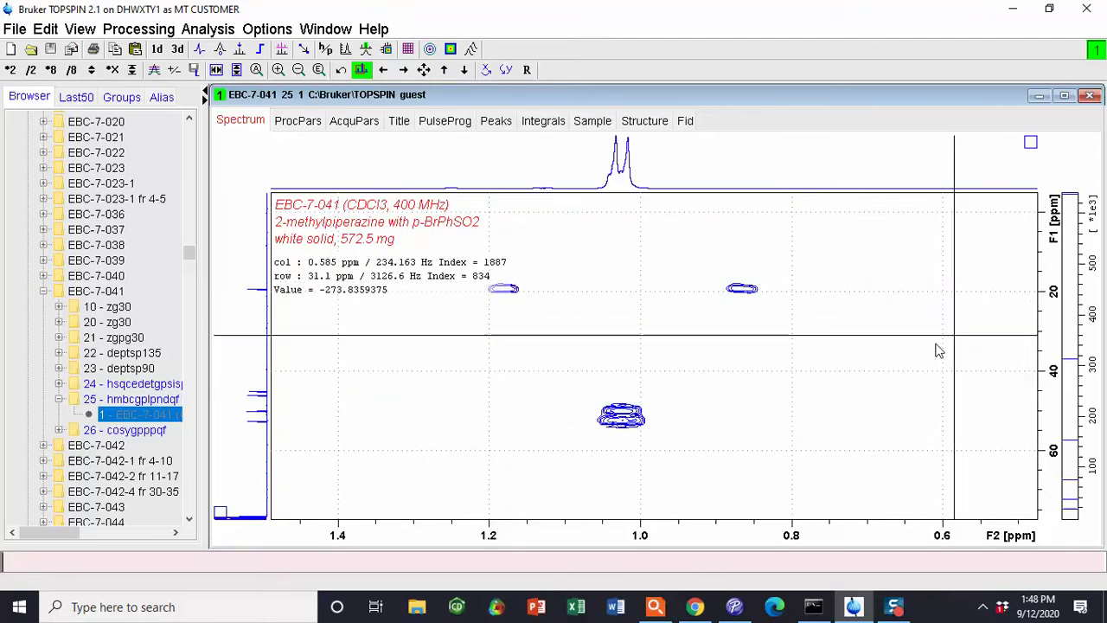
{"action": "scroll", "coordinate": [615, 432], "scroll_direction": "down", "scroll_amount": 2}
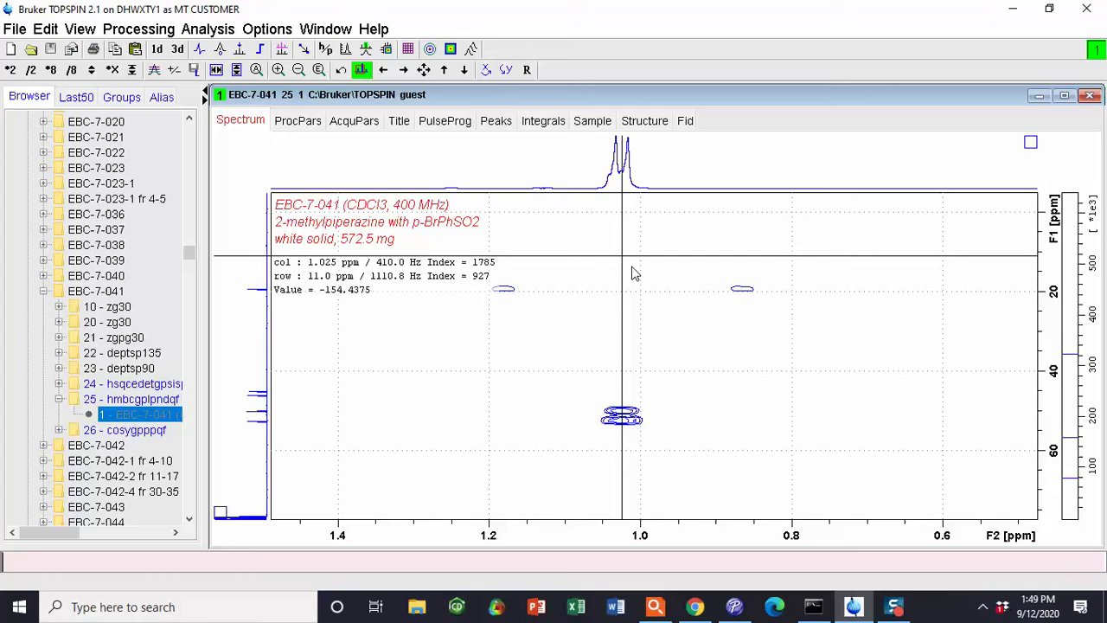
- Try adding the experiment 24 HSQC to Multiple display, dismiss the units error, then show it in a new window
{"action": "left_click", "coordinate": [281, 49]}
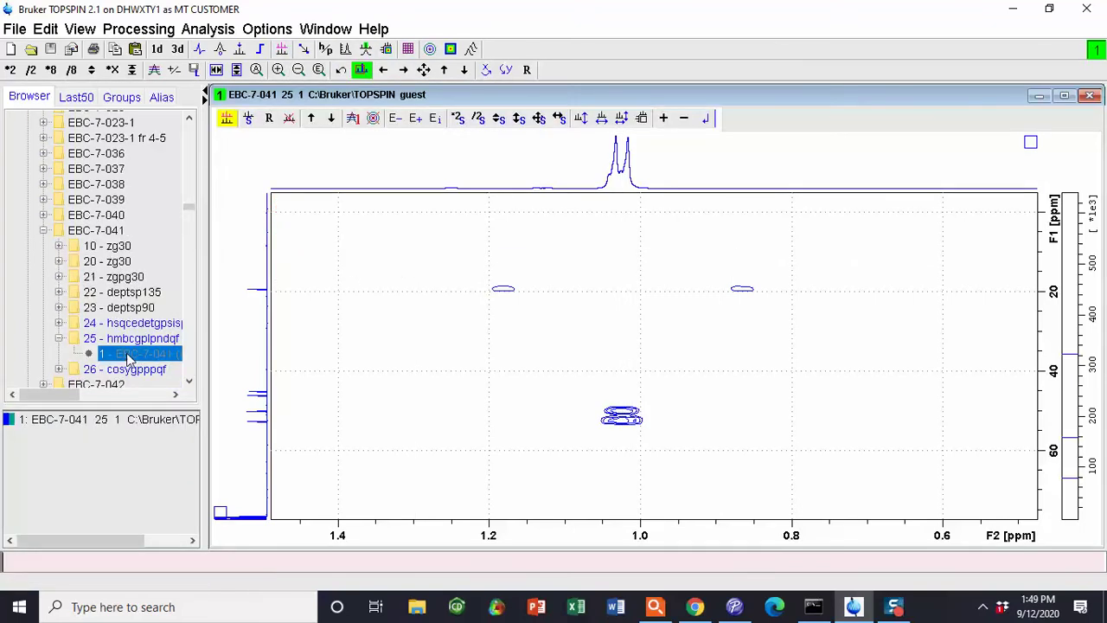
{"action": "double_click", "coordinate": [143, 324]}
{"action": "left_click", "coordinate": [139, 338]}
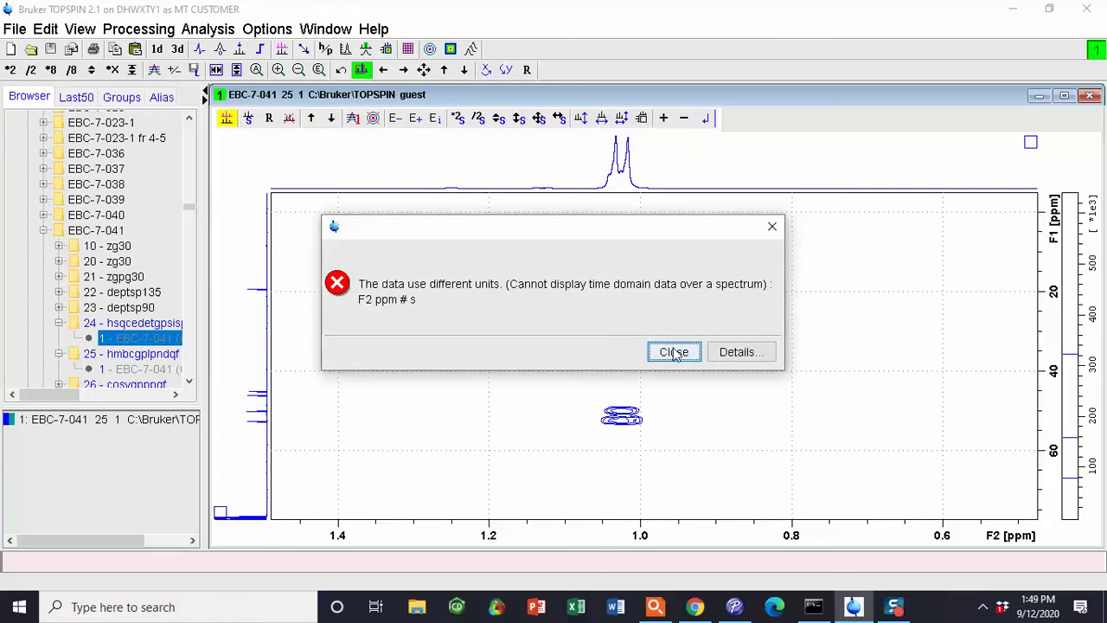
{"action": "left_click", "coordinate": [674, 353]}
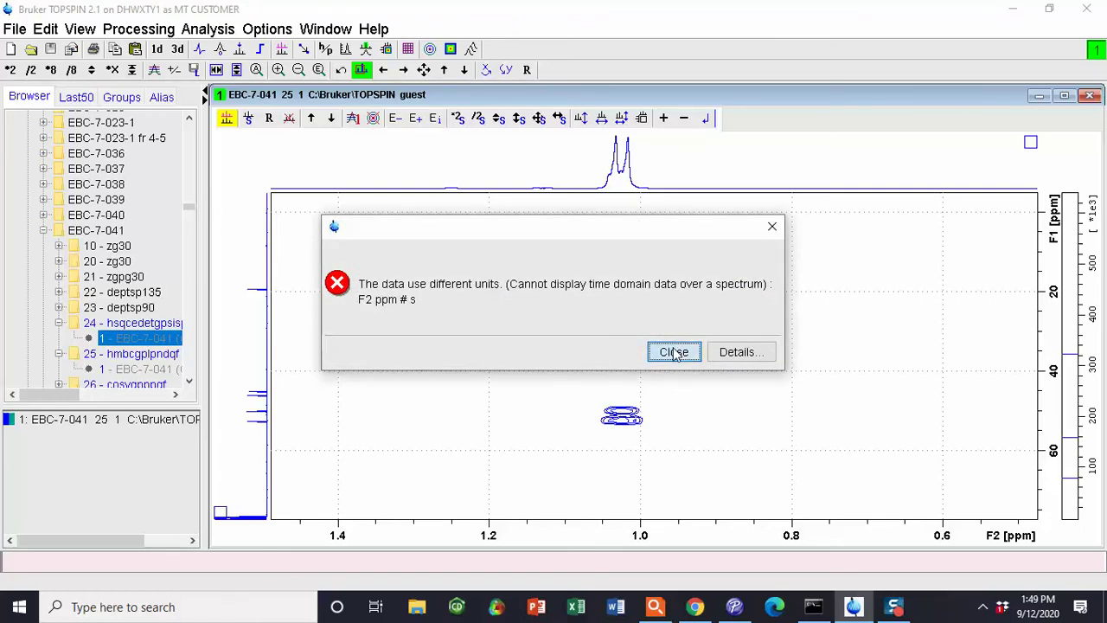
{"action": "left_click", "coordinate": [680, 349]}
{"action": "right_click", "coordinate": [143, 340]}
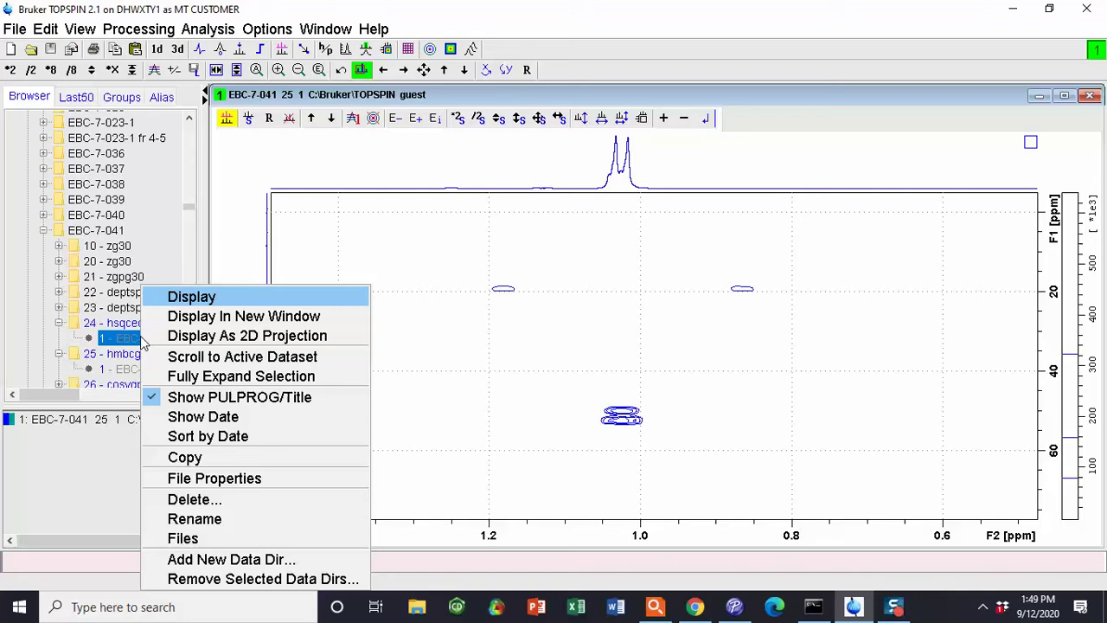
{"action": "left_click", "coordinate": [184, 317]}
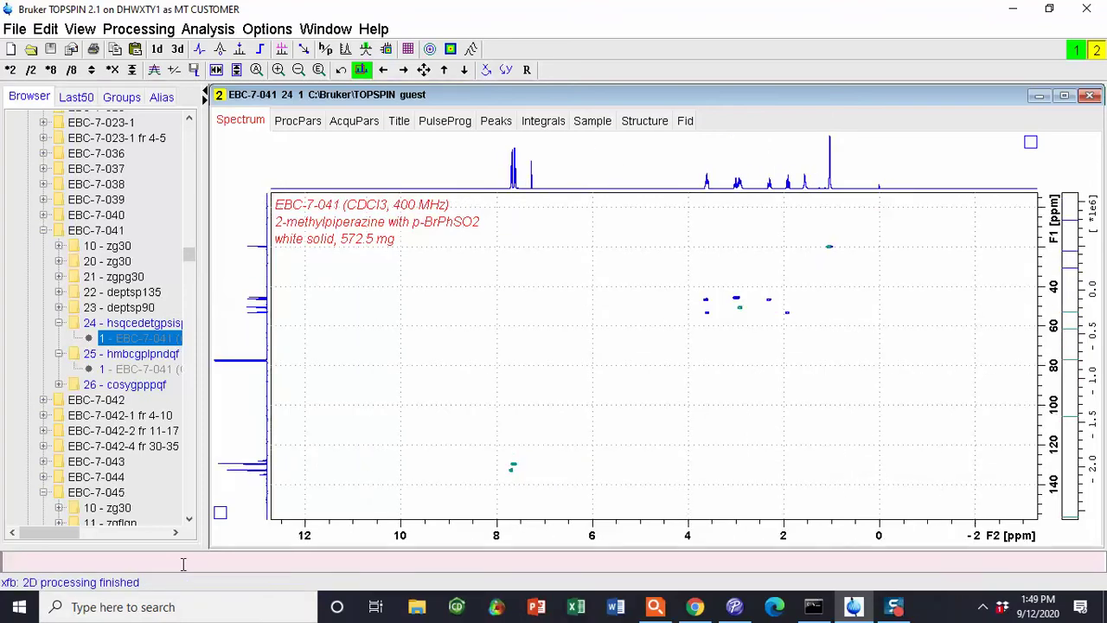
- Close the separate HSQC window and overlay the experiment 24 HSQC onto the zoomed HMBC
{"action": "left_click", "coordinate": [1088, 96]}
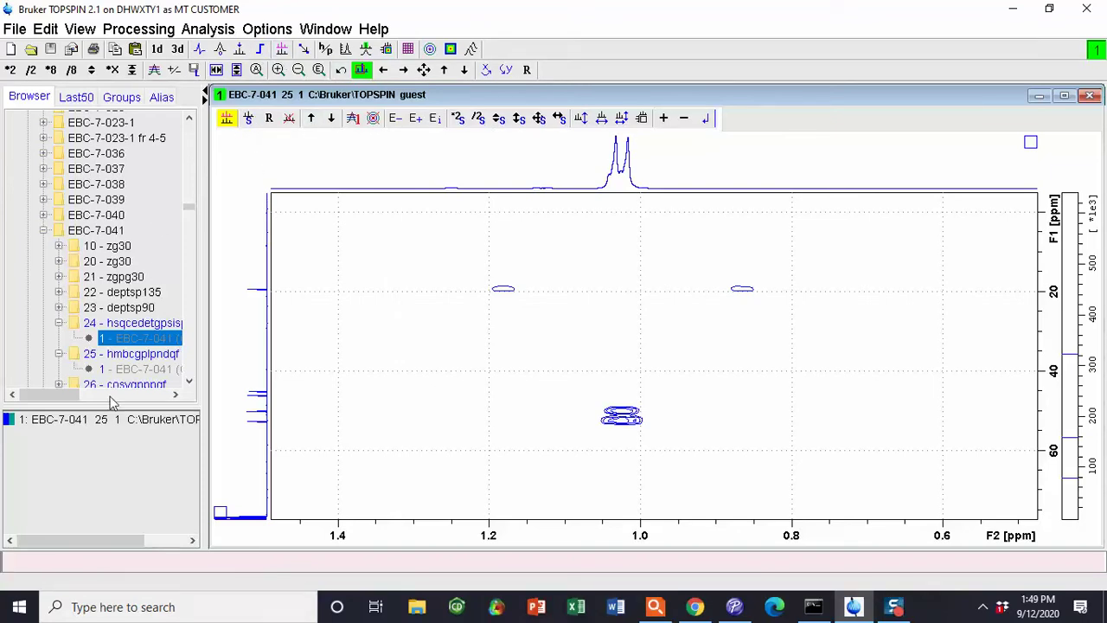
{"action": "double_click", "coordinate": [134, 339]}
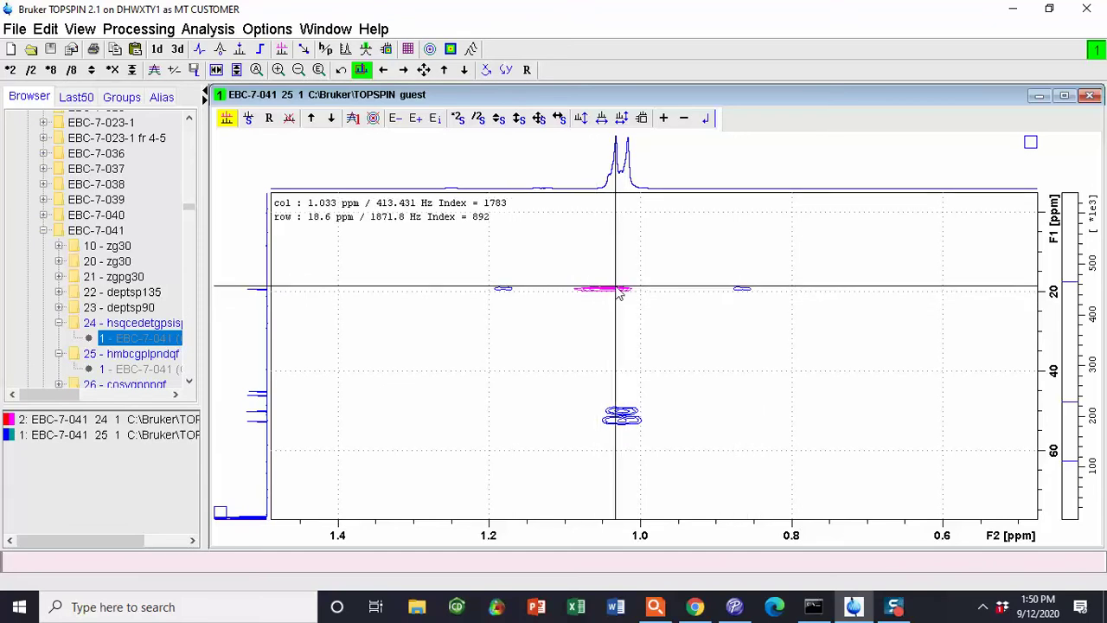
- Return to the HMBC alone, show the full spectrum, and lower the contour levels
{"action": "left_click", "coordinate": [705, 122]}
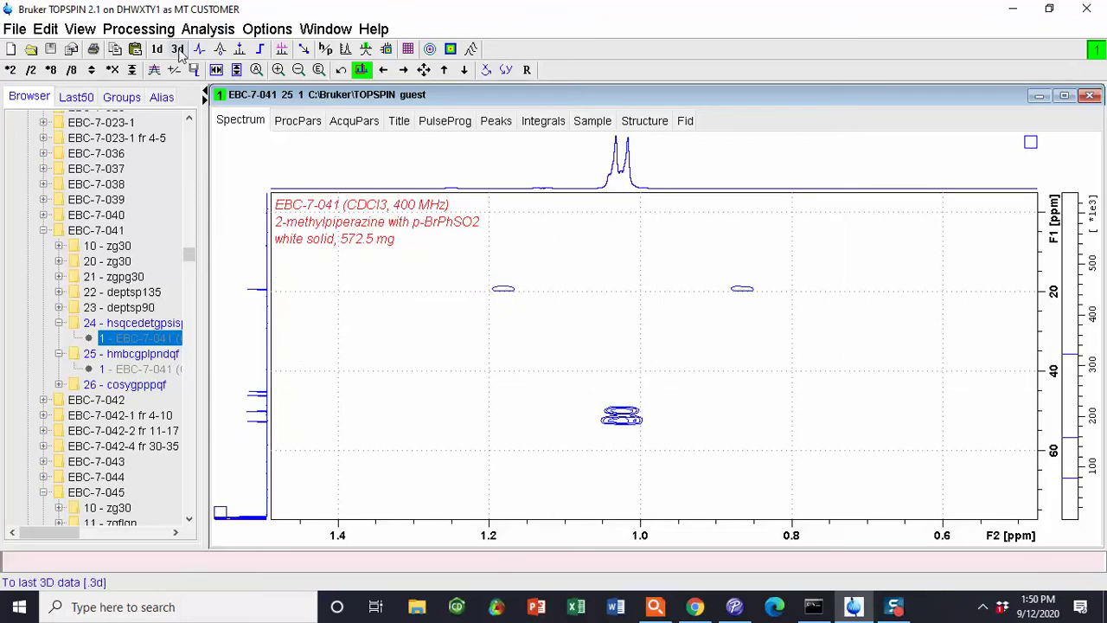
{"action": "left_click", "coordinate": [256, 70]}
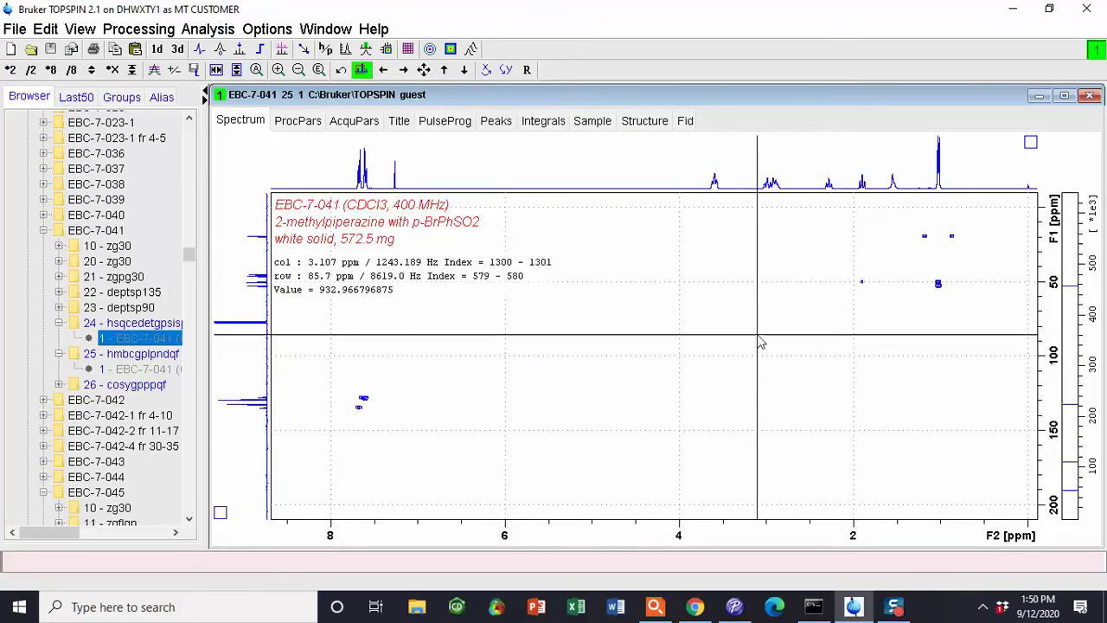
{"action": "scroll", "coordinate": [805, 316], "scroll_direction": "up", "scroll_amount": 2}
{"action": "scroll", "coordinate": [805, 316], "scroll_direction": "up", "scroll_amount": 1}
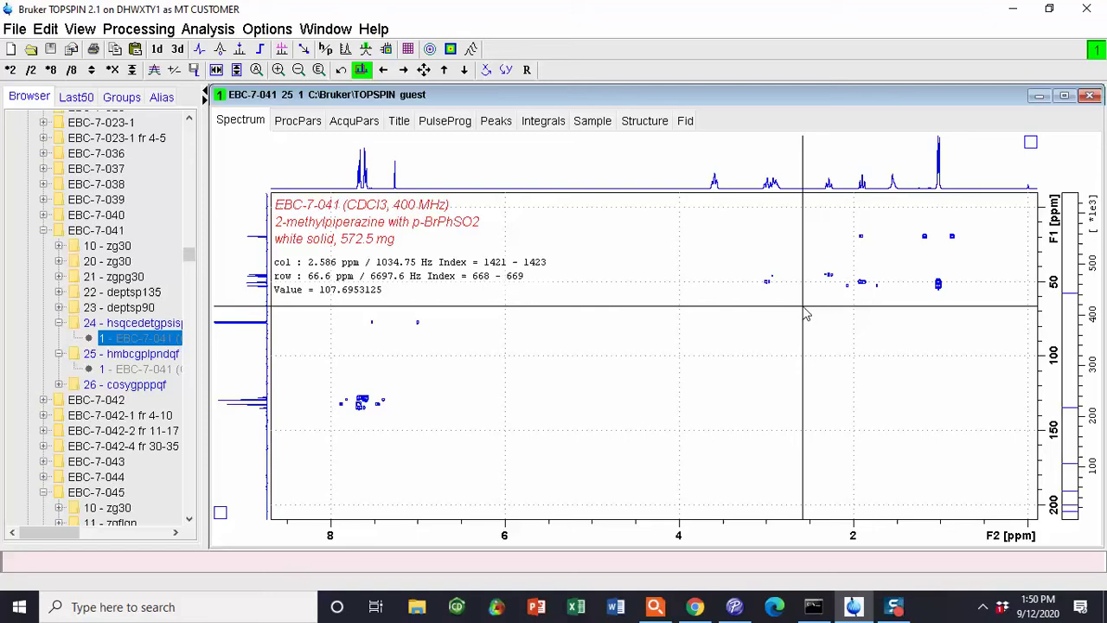
{"action": "scroll", "coordinate": [761, 307], "scroll_direction": "up", "scroll_amount": 2}
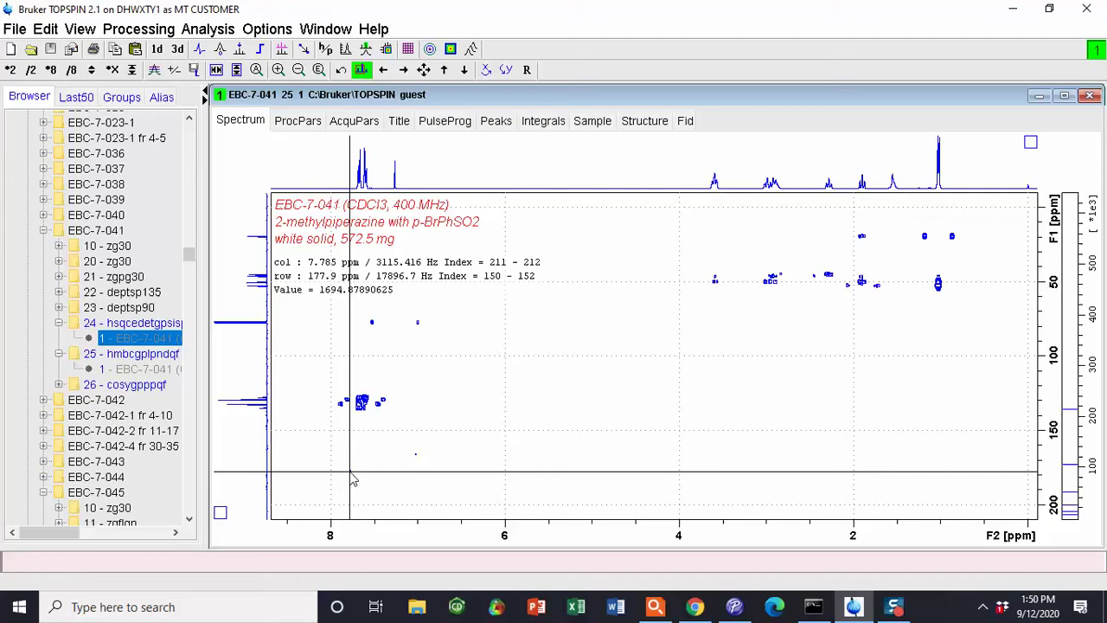
- Zoom into the 8.2–7.1 ppm aromatic region, then reset to the full spectrum and intensity
{"action": "left_click_drag", "start_coordinate": [300, 434], "coordinate": [423, 523]}
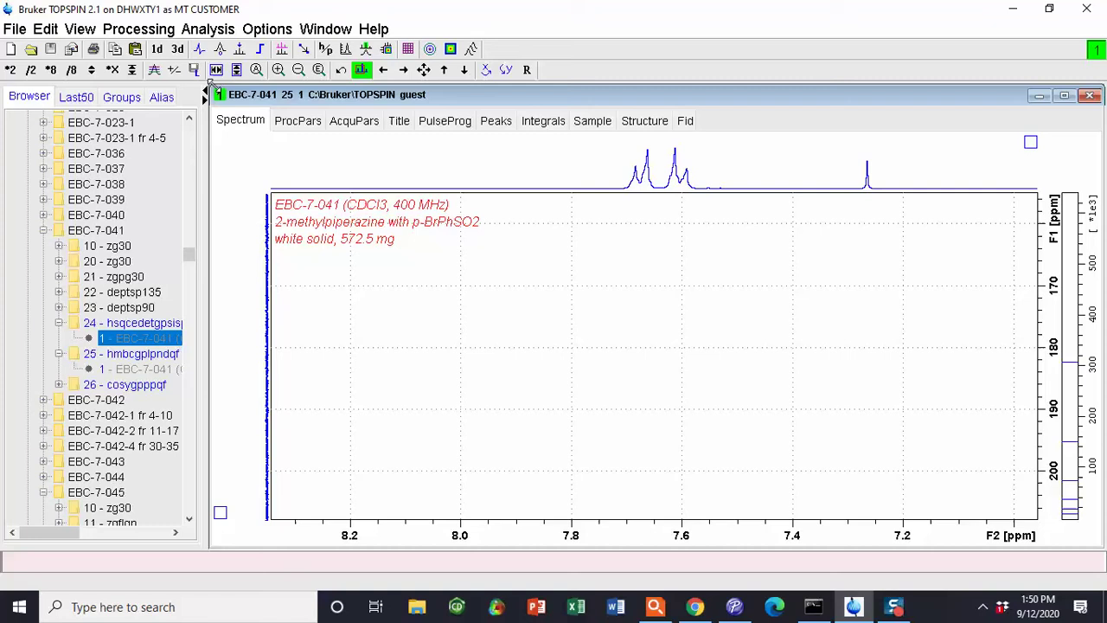
{"action": "left_click", "coordinate": [257, 70]}
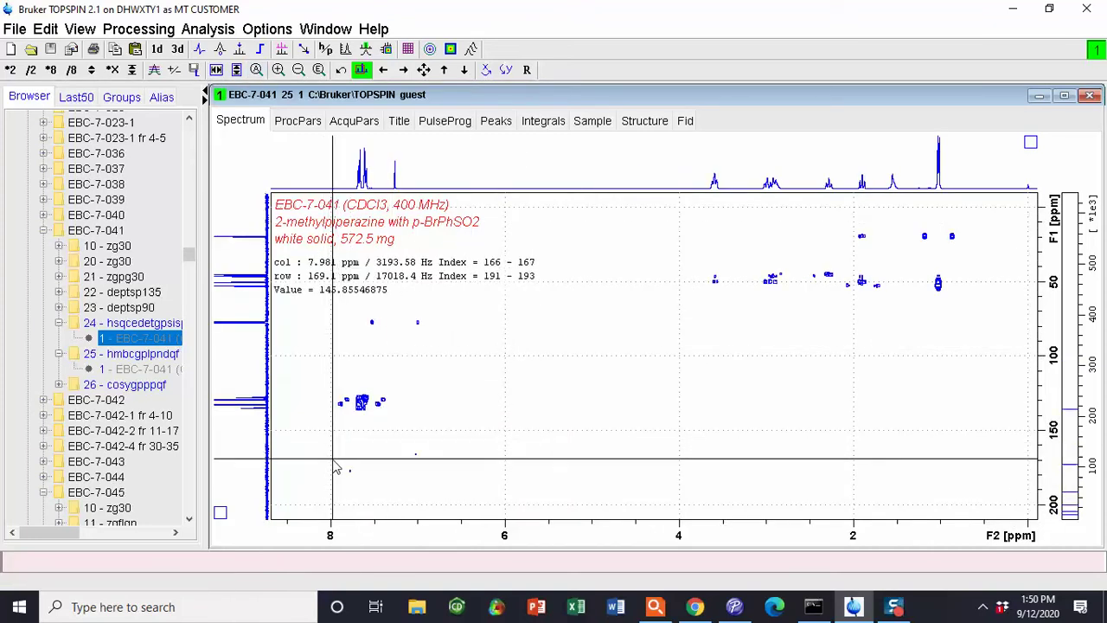
{"action": "scroll", "coordinate": [339, 465], "scroll_direction": "down", "scroll_amount": 2}
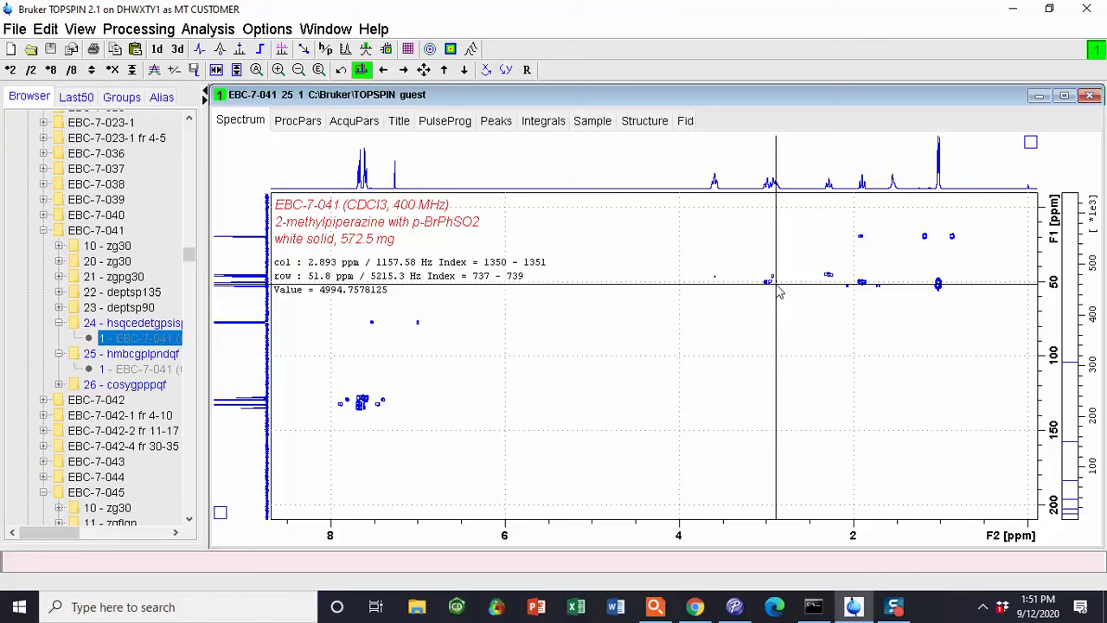
- Print with layout to Plot Editor using the +/1D_13CHMBC_MGD.xwp layout
{"action": "left_click", "coordinate": [93, 49]}
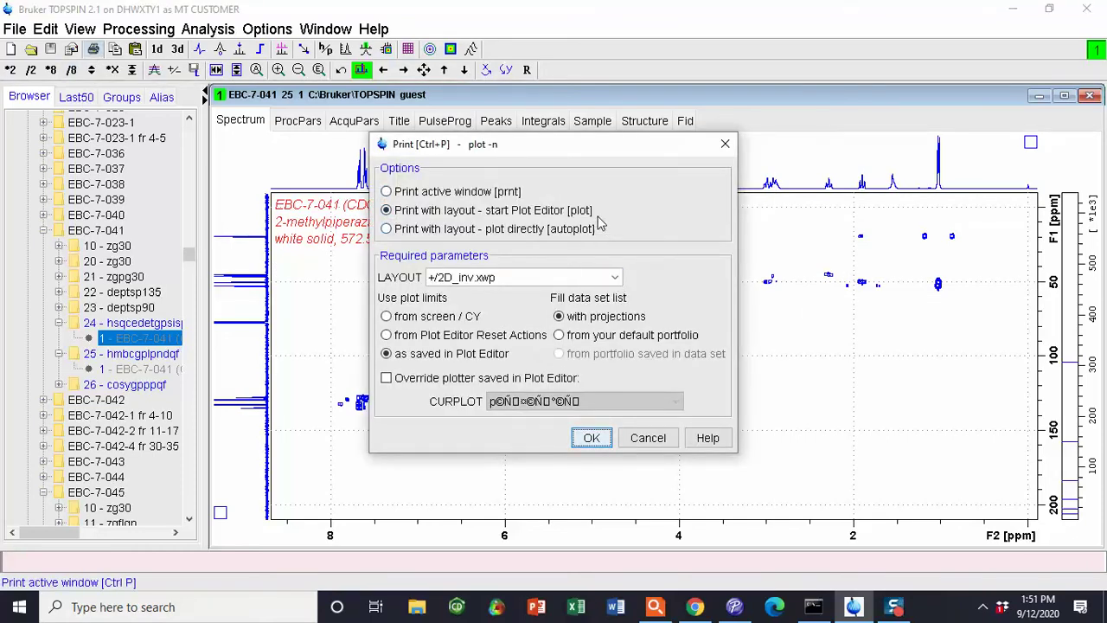
{"action": "left_click", "coordinate": [615, 277]}
{"action": "scroll", "coordinate": [524, 341], "scroll_direction": "up", "scroll_amount": 5}
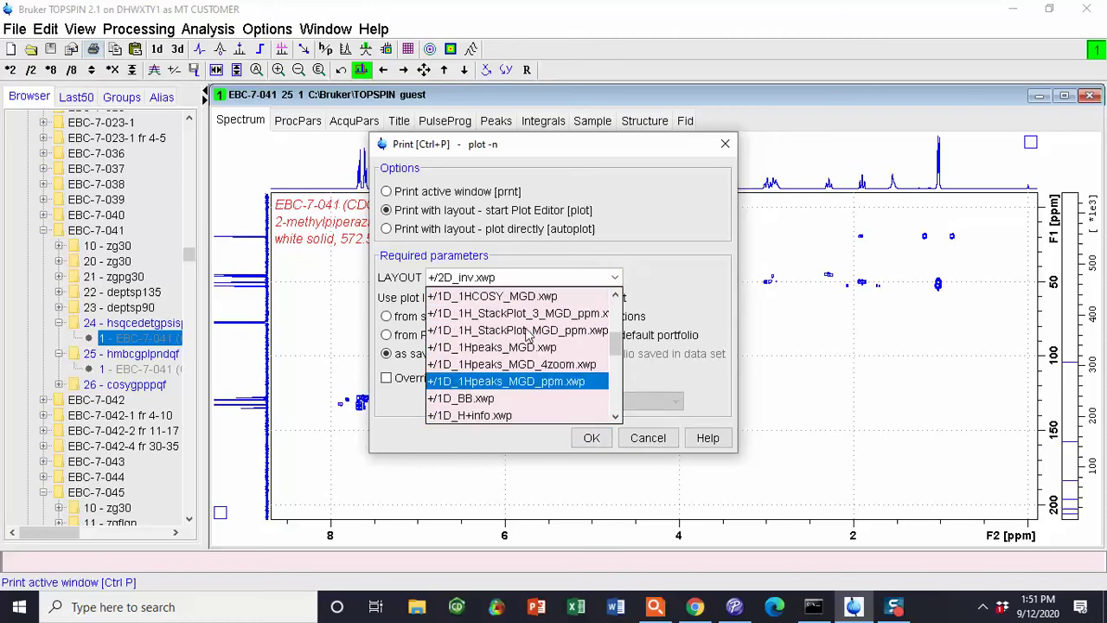
{"action": "scroll", "coordinate": [523, 327], "scroll_direction": "up", "scroll_amount": 2}
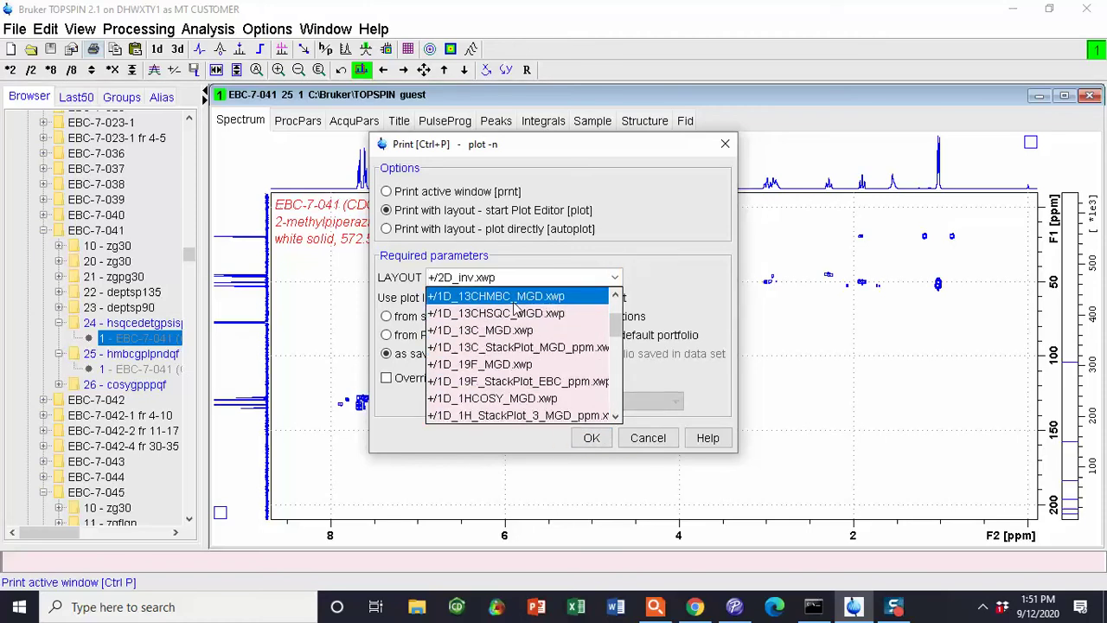
{"action": "left_click", "coordinate": [516, 299]}
{"action": "left_click", "coordinate": [591, 438]}
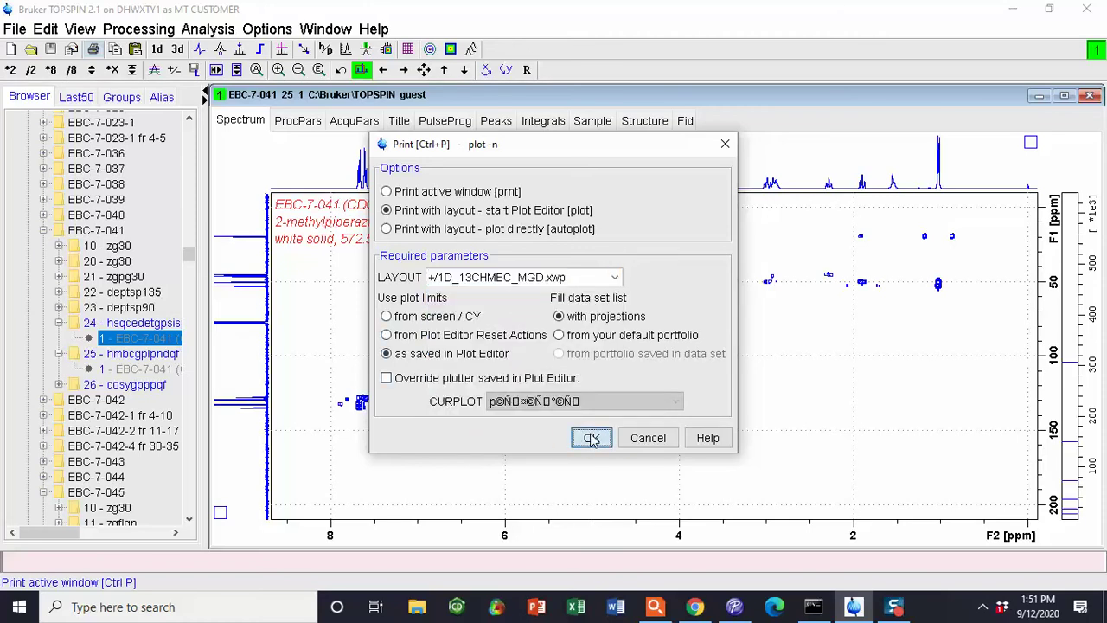
- Select the 2D plot and lower its contour levels two steps, to 6 positive levels
{"action": "left_click", "coordinate": [932, 609]}
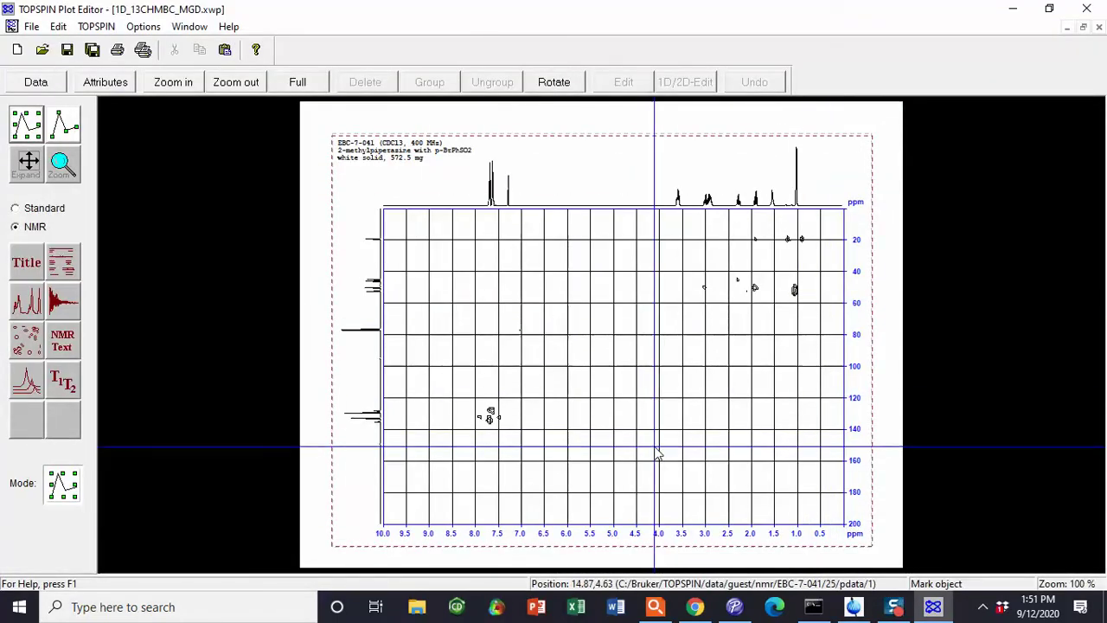
{"action": "left_click", "coordinate": [457, 153]}
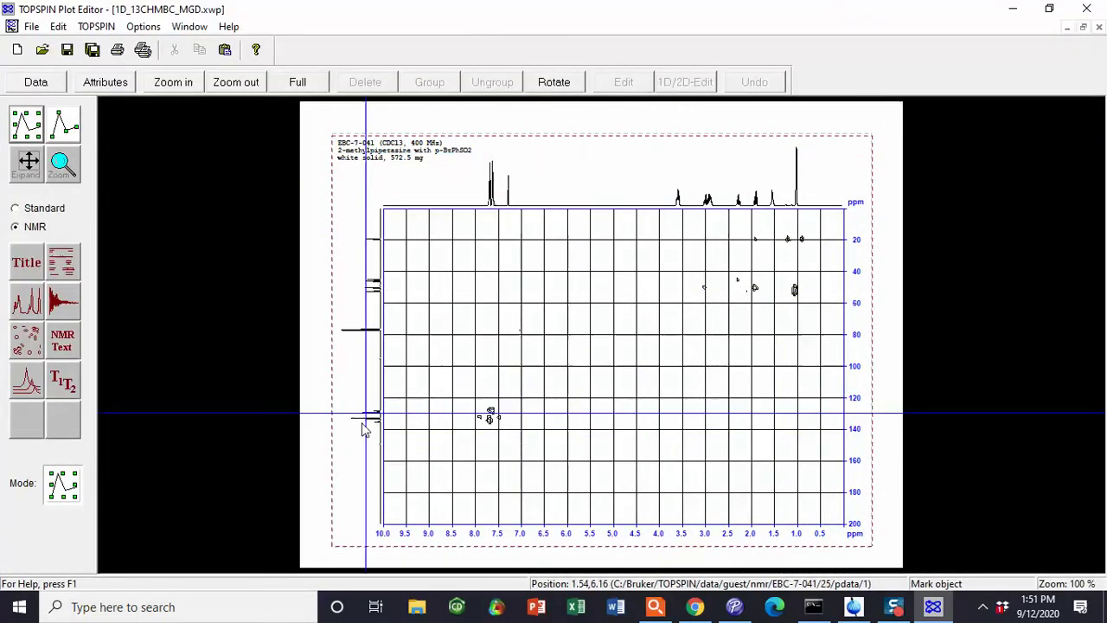
{"action": "left_click", "coordinate": [570, 367]}
{"action": "left_click", "coordinate": [573, 368]}
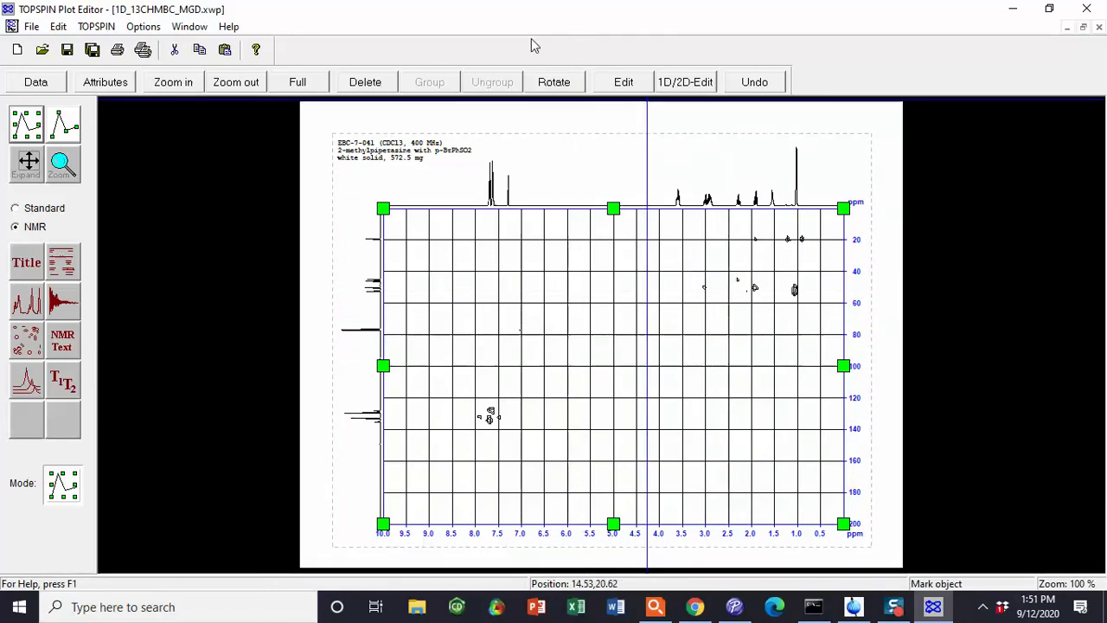
{"action": "left_click", "coordinate": [699, 84]}
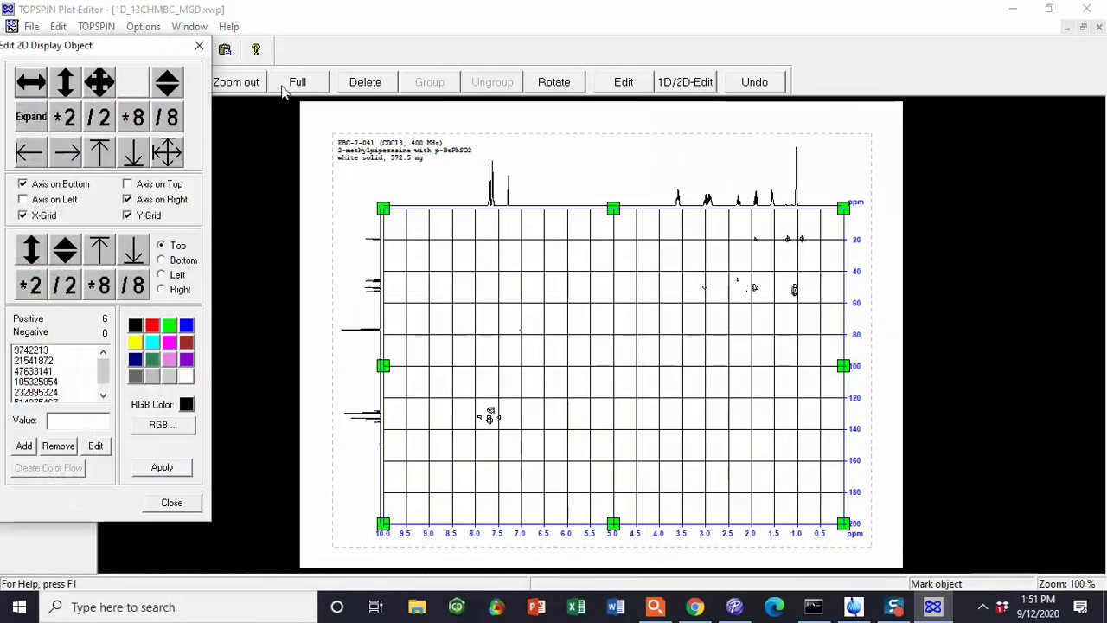
{"action": "left_click", "coordinate": [166, 82]}
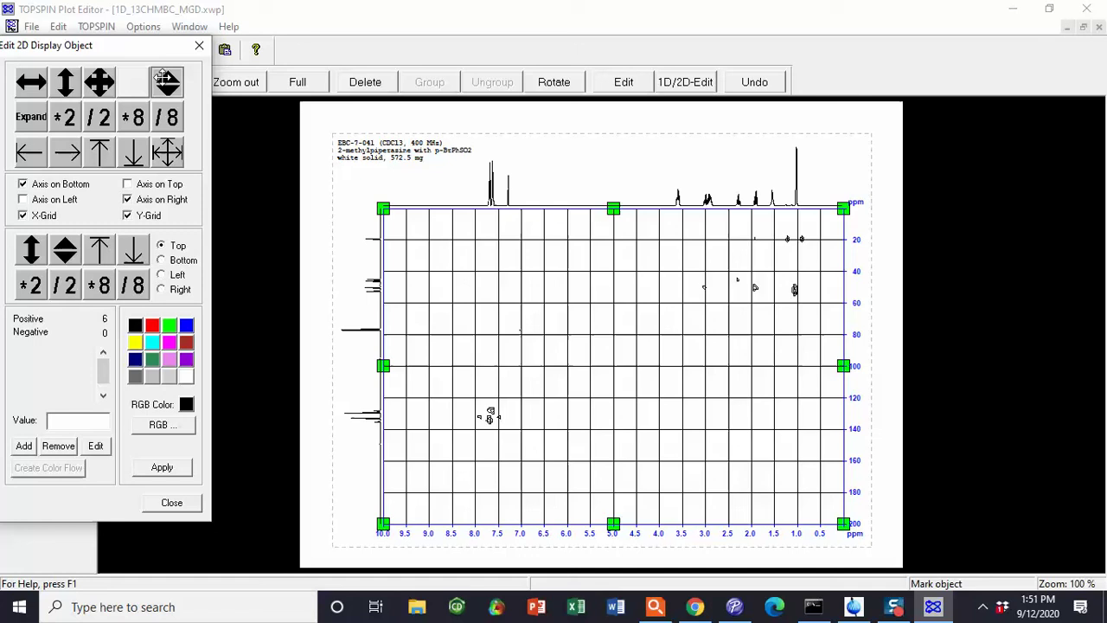
{"action": "left_click", "coordinate": [166, 80]}
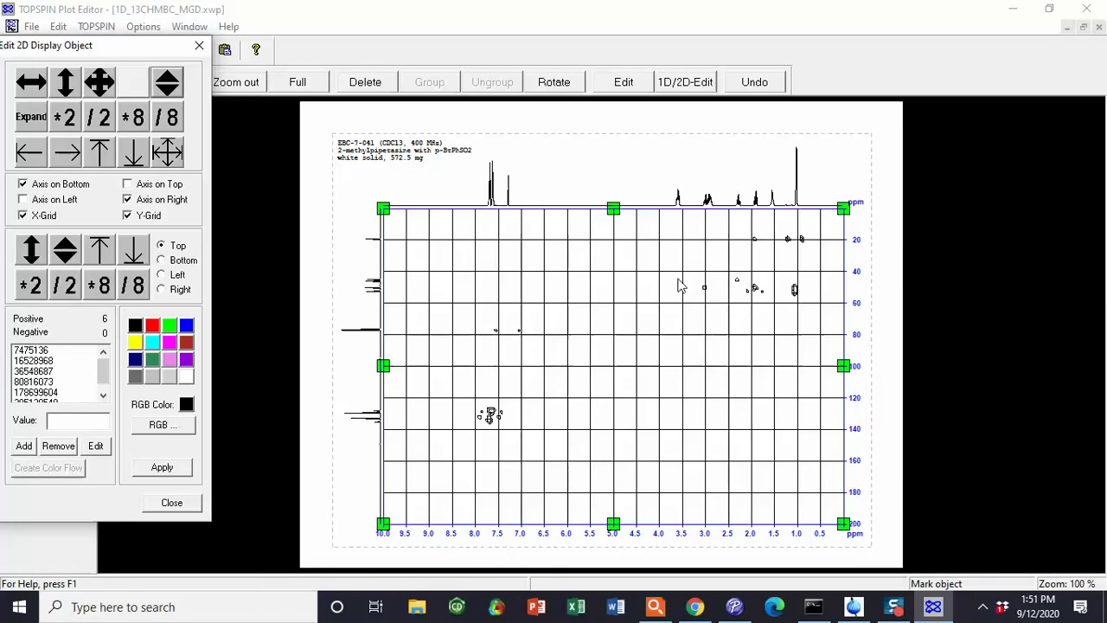
{"action": "left_click", "coordinate": [196, 48]}
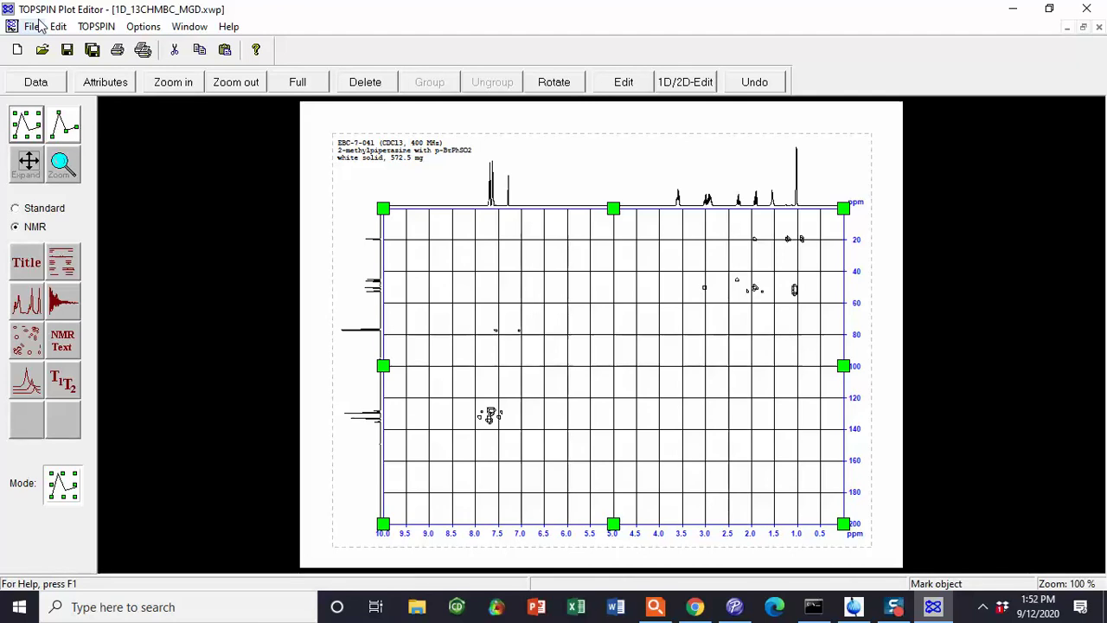
- Export the plot layout as an Acrobat PDF named 'EBC-7-041 HMBC'
{"action": "left_click", "coordinate": [33, 26]}
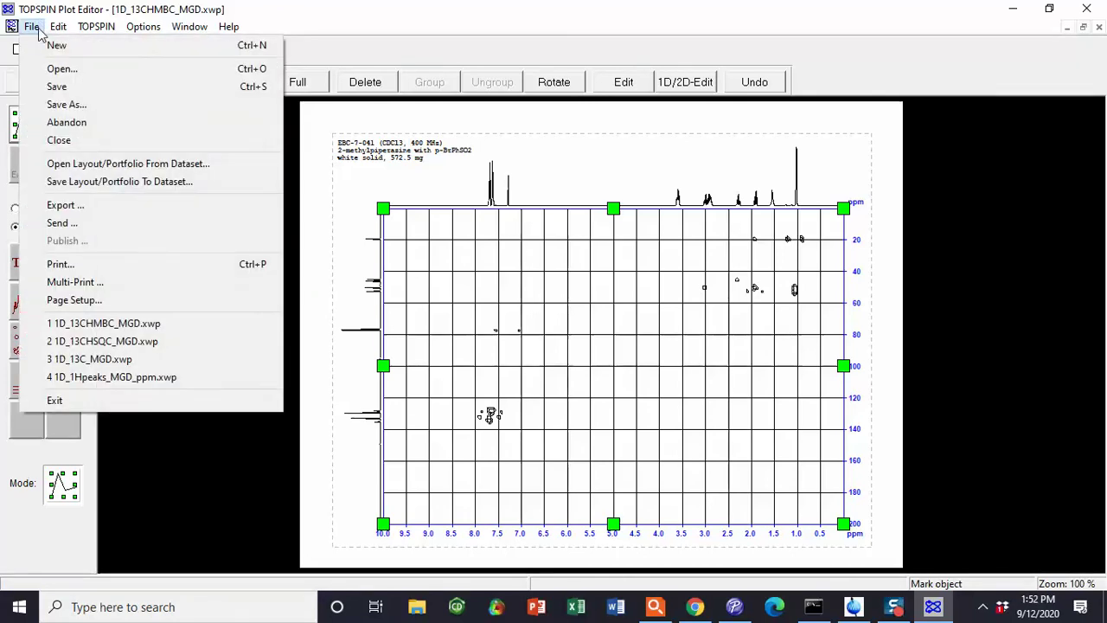
{"action": "left_click", "coordinate": [99, 210]}
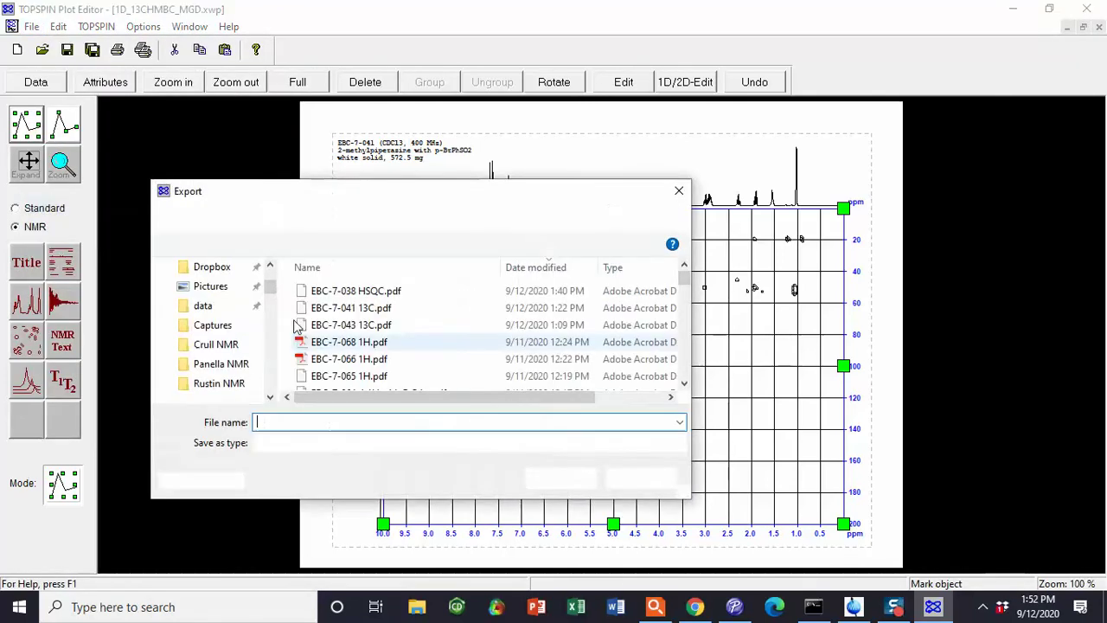
{"action": "type", "text": "E"}
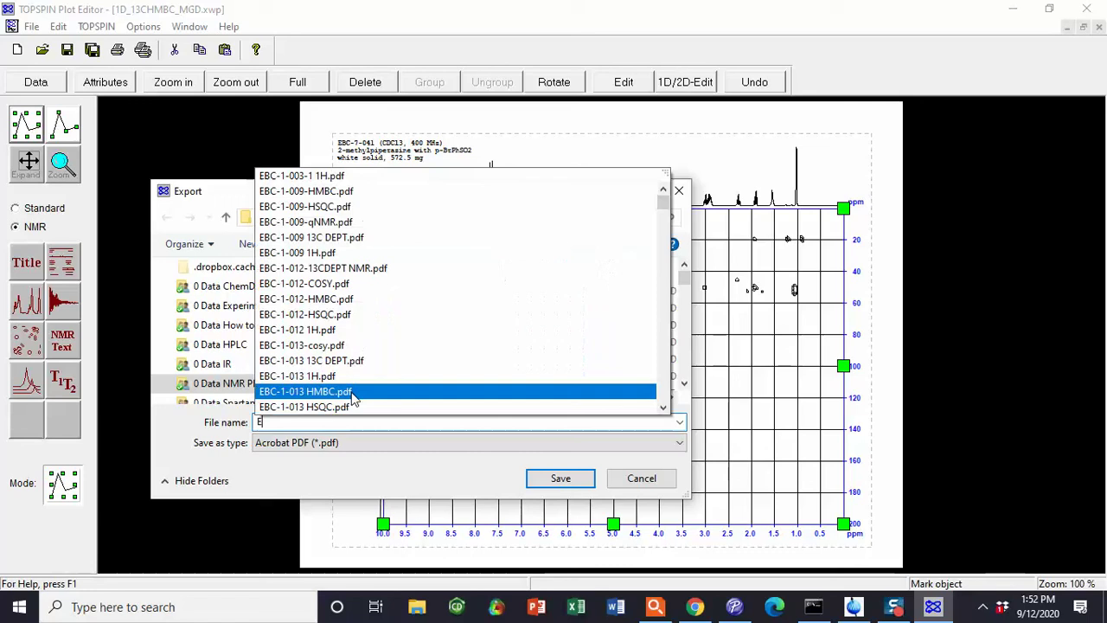
{"action": "type", "text": "BC-7-04"}
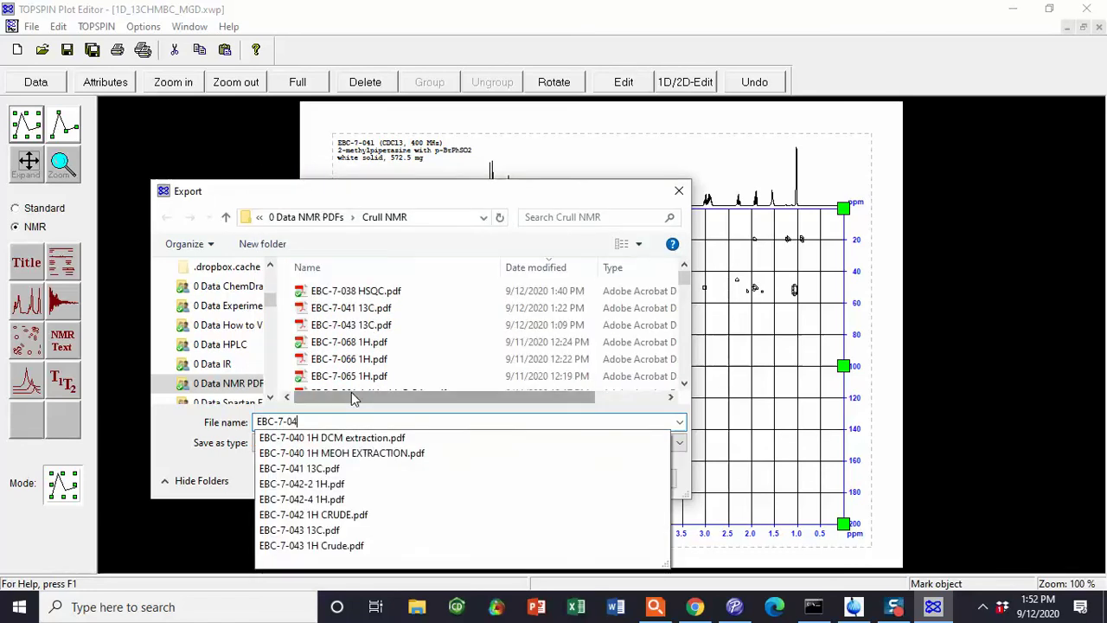
{"action": "type", "text": "1 HM"}
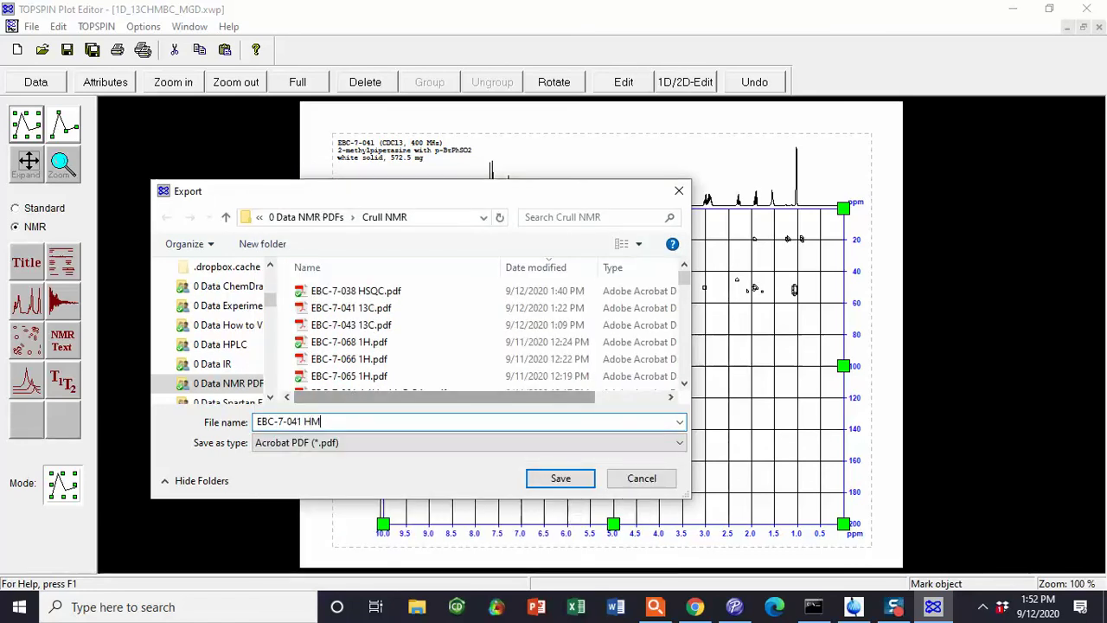
{"action": "type", "text": "BC"}
{"action": "key", "text": "Return"}
{"action": "key", "text": "Return"}
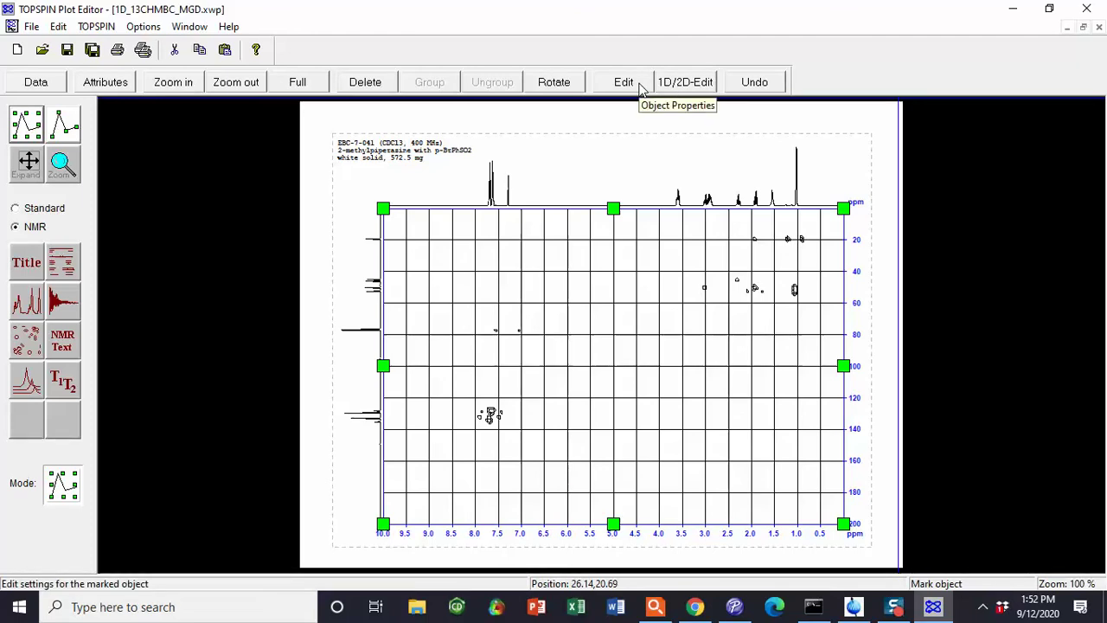
- In the plot's Graph properties, set Xmin to 3.5 and Ymin to 60, applying each
{"action": "left_click", "coordinate": [638, 85]}
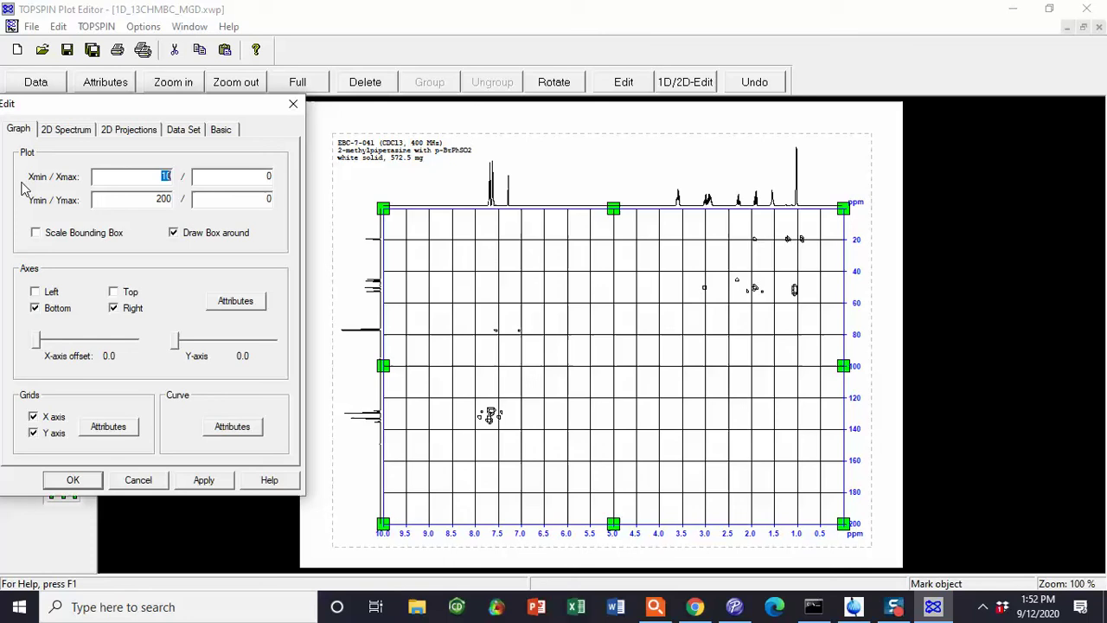
{"action": "type", "text": "3.5"}
{"action": "left_click", "coordinate": [206, 479]}
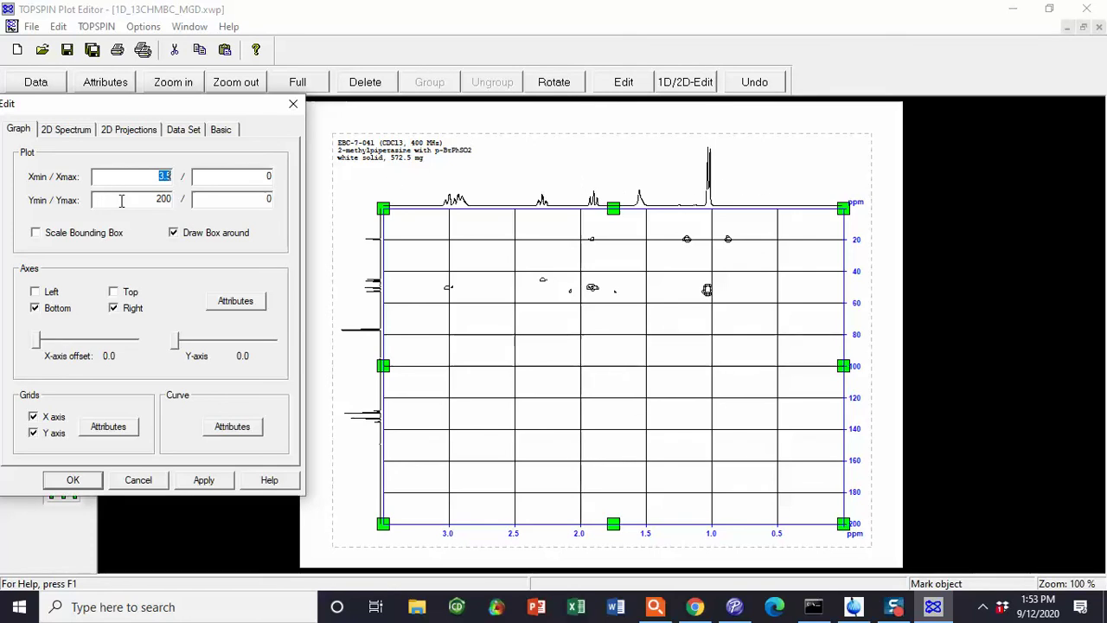
{"action": "double_click", "coordinate": [165, 200]}
{"action": "type", "text": "60"}
{"action": "left_click", "coordinate": [203, 480]}
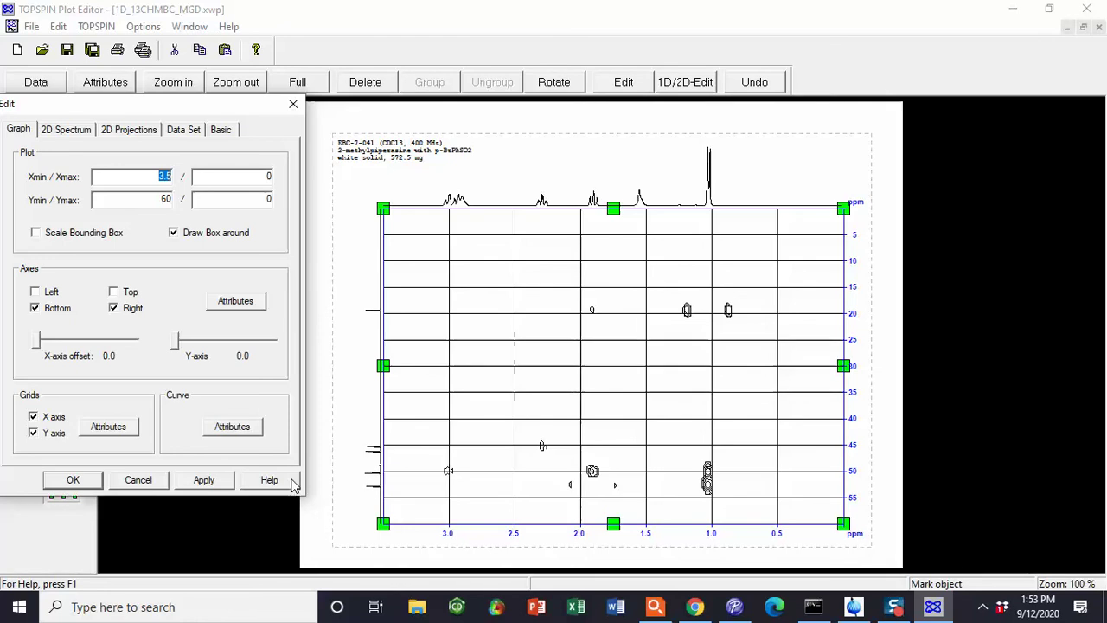
{"action": "left_click", "coordinate": [83, 490]}
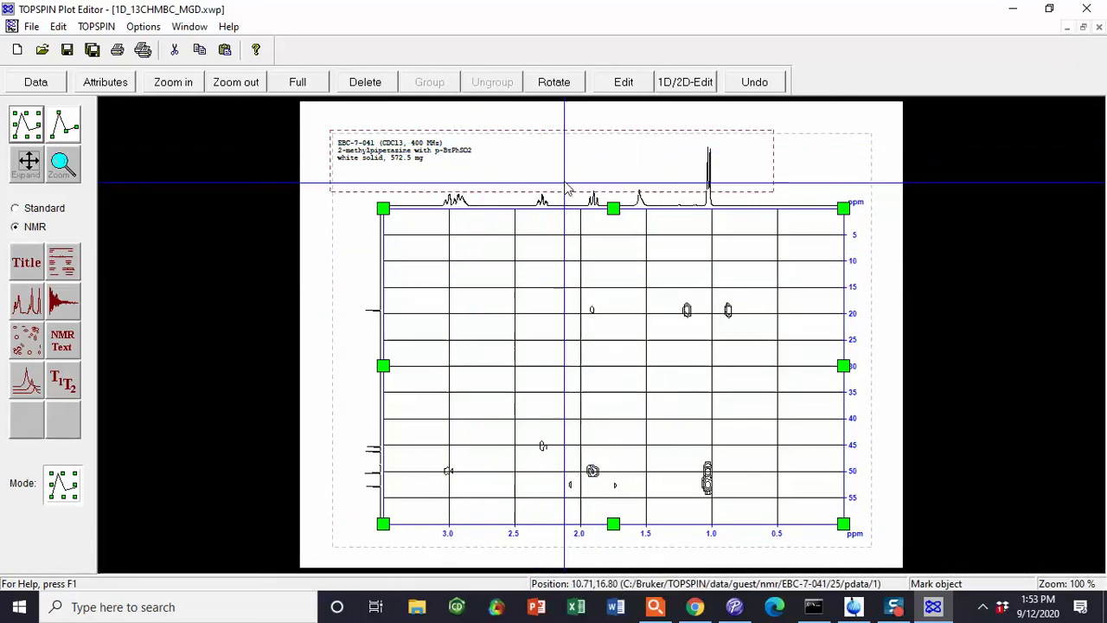
- Undo the zoom to restore the full 10–0 ppm proton and 0–200 ppm carbon range
{"action": "key", "text": "ctrl+z"}
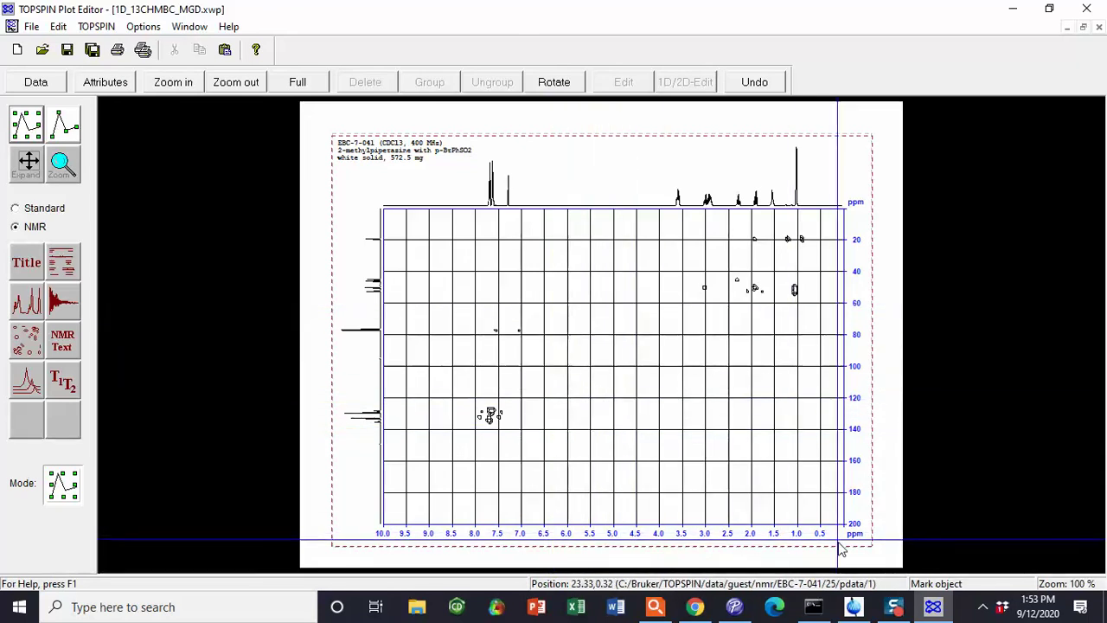
{"action": "mouse_move", "coordinate": [897, 607]}
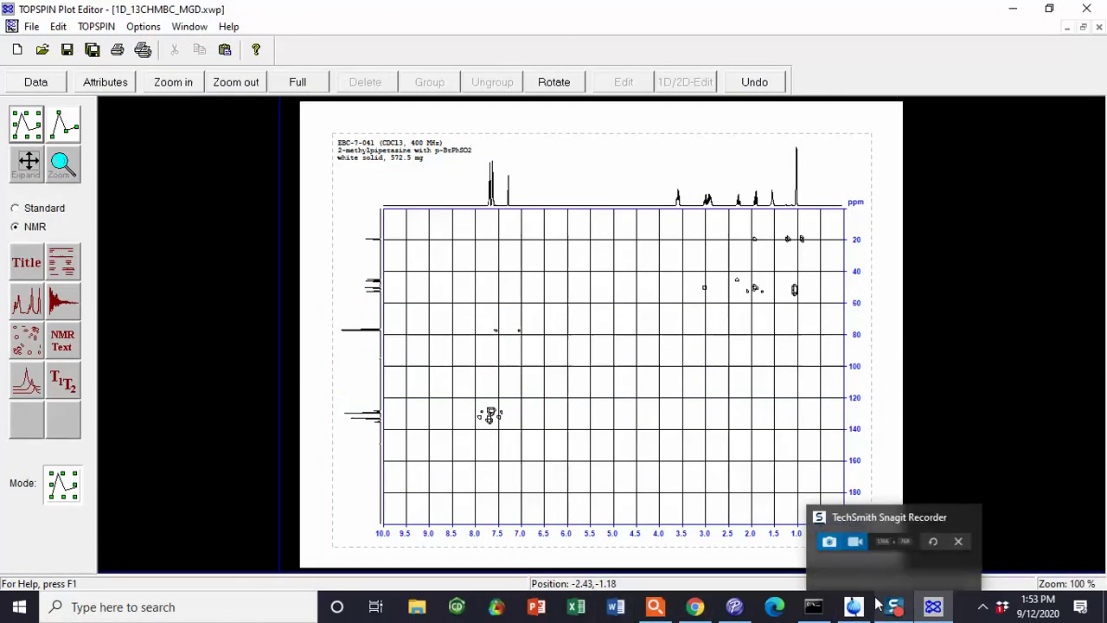
{"action": "mouse_move", "coordinate": [848, 562]}
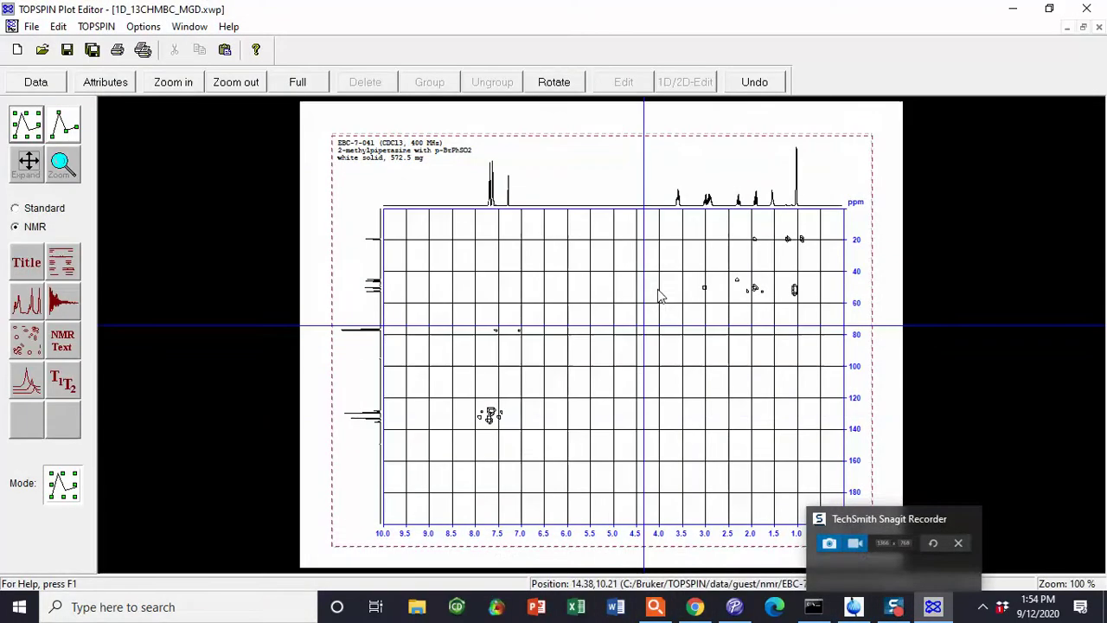